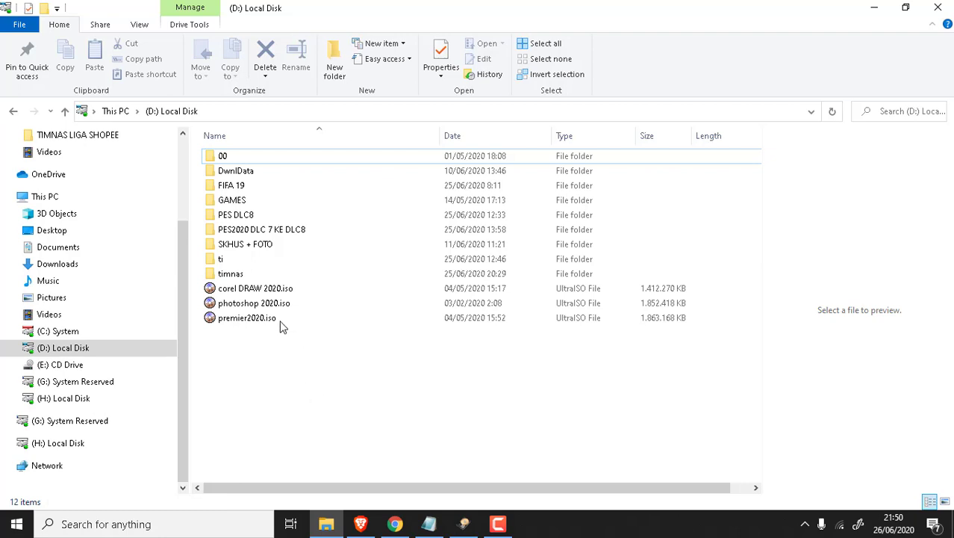
- Select the 1.76 GB photoshop 2020.iso file on Local Disk (D:)
click(262, 303)
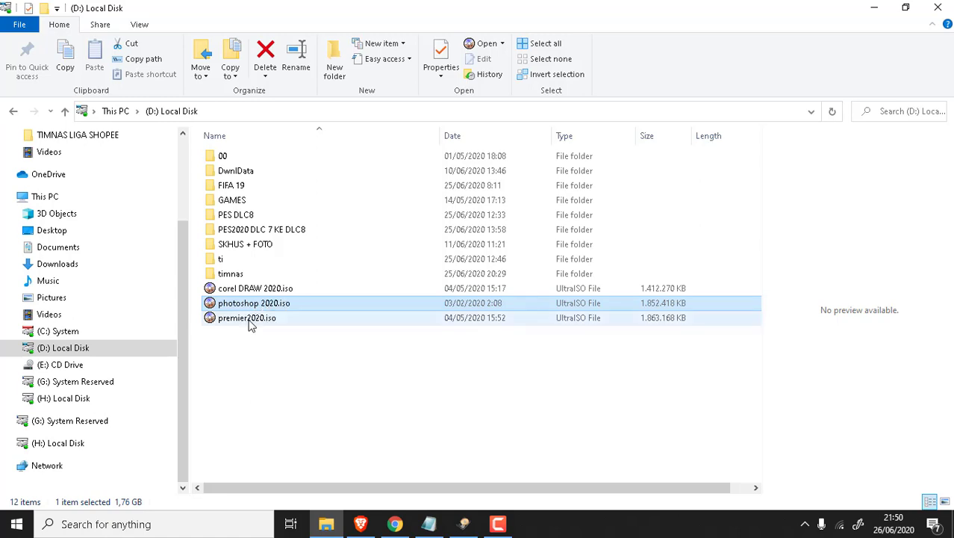
click(275, 359)
click(258, 308)
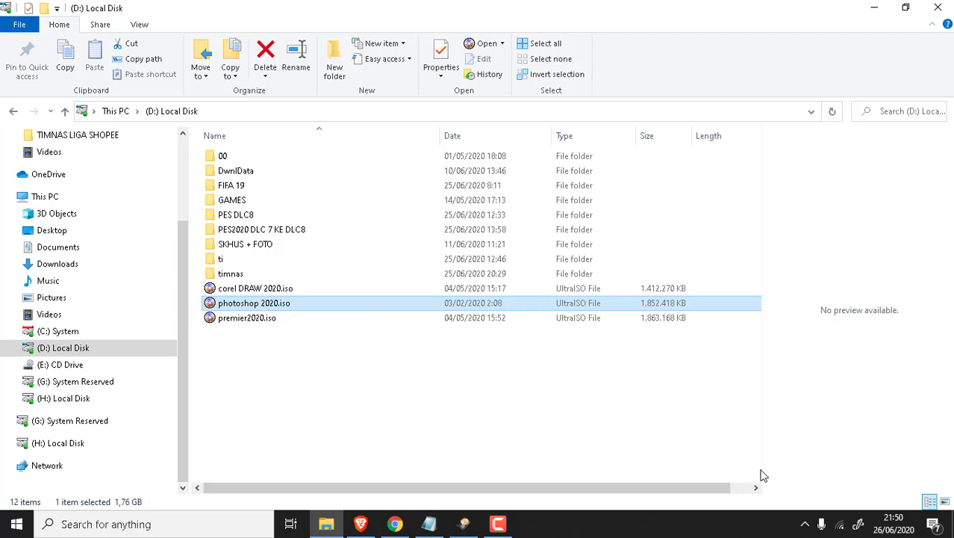
- Disconnect the PC from its Wi‑Fi network using the taskbar network flyout, then return to Explorer
click(840, 524)
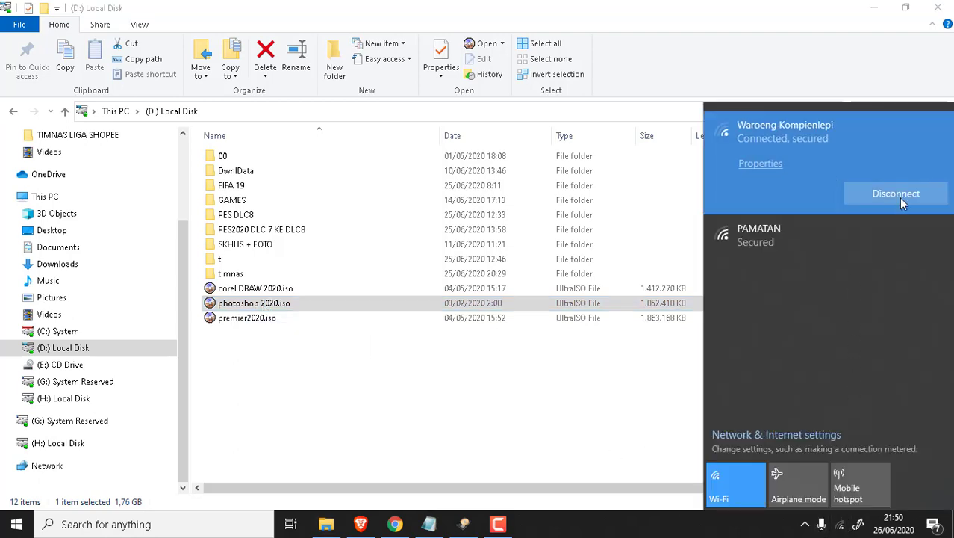
click(899, 193)
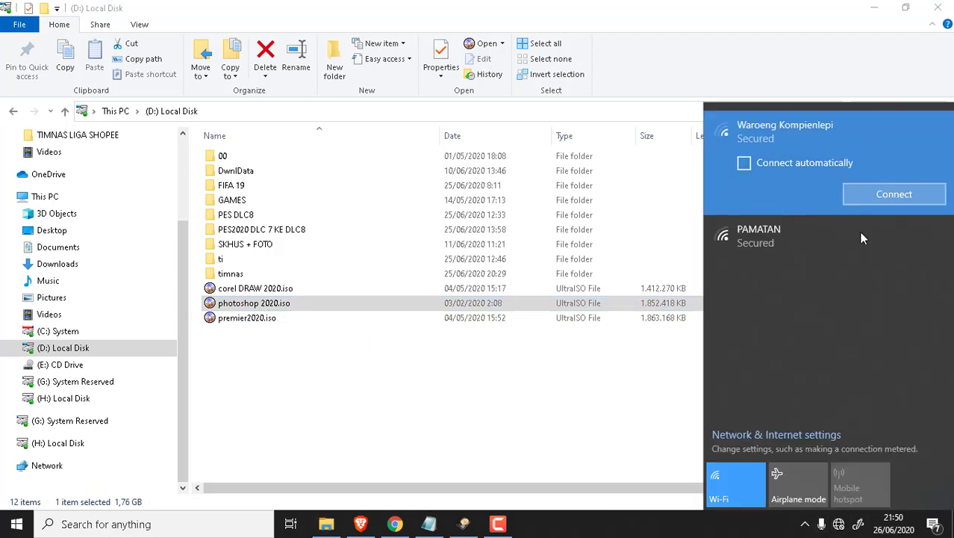
click(486, 381)
click(240, 304)
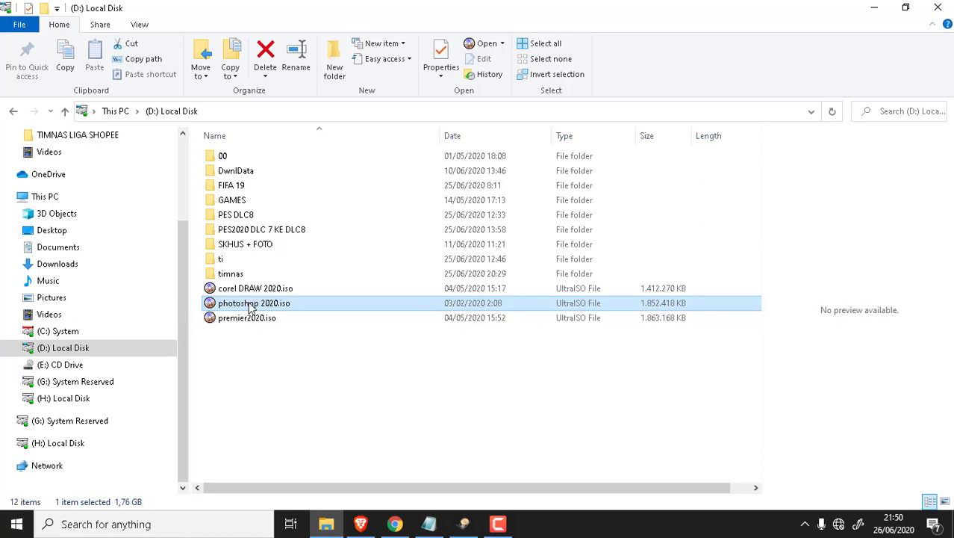
click(262, 358)
- Mount photoshop 2020.iso via Open with > Windows Explorer and select Set-up.exe
click(265, 304)
right_click(260, 306)
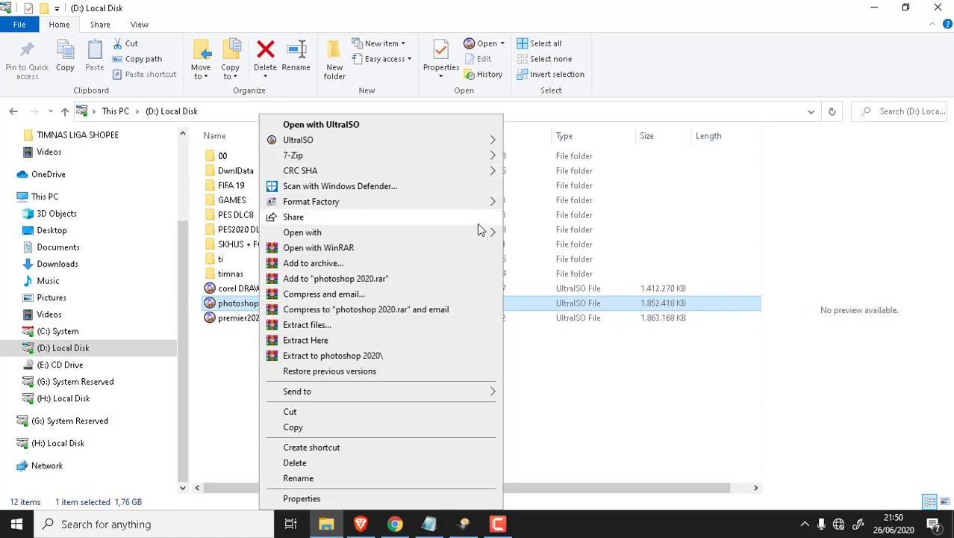
mouse_move(302, 232)
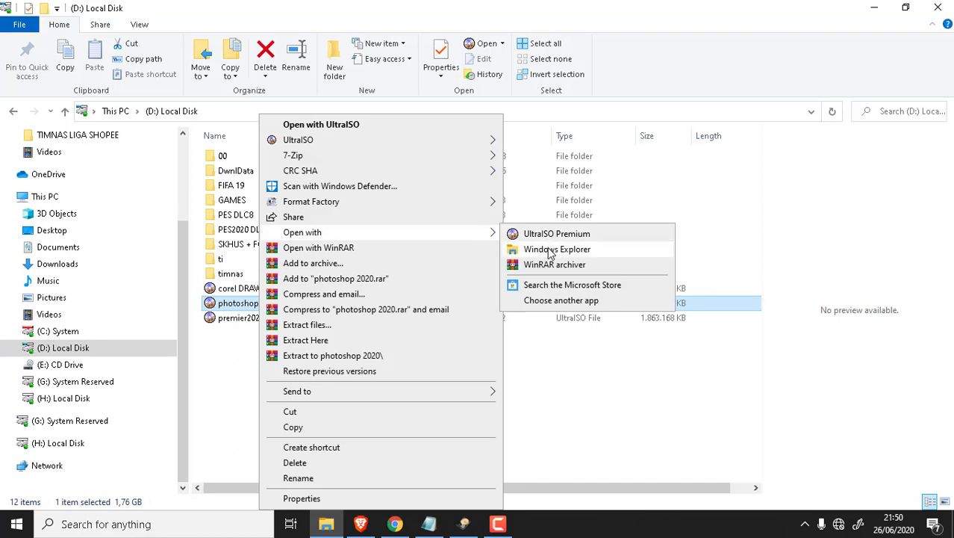
click(550, 254)
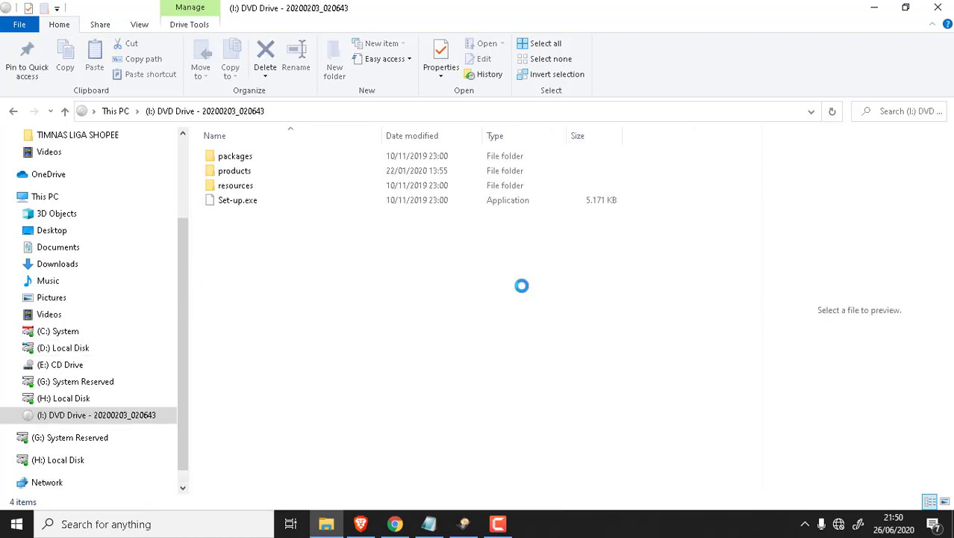
click(230, 203)
- Run Set-up.exe and install Photoshop 21.0.3 with English (North America) at the default location
double_click(234, 199)
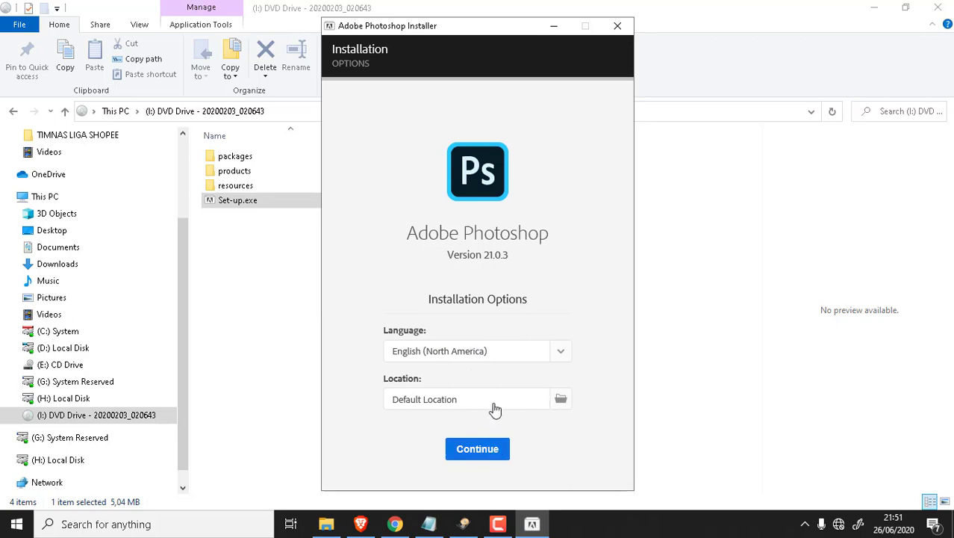
click(477, 450)
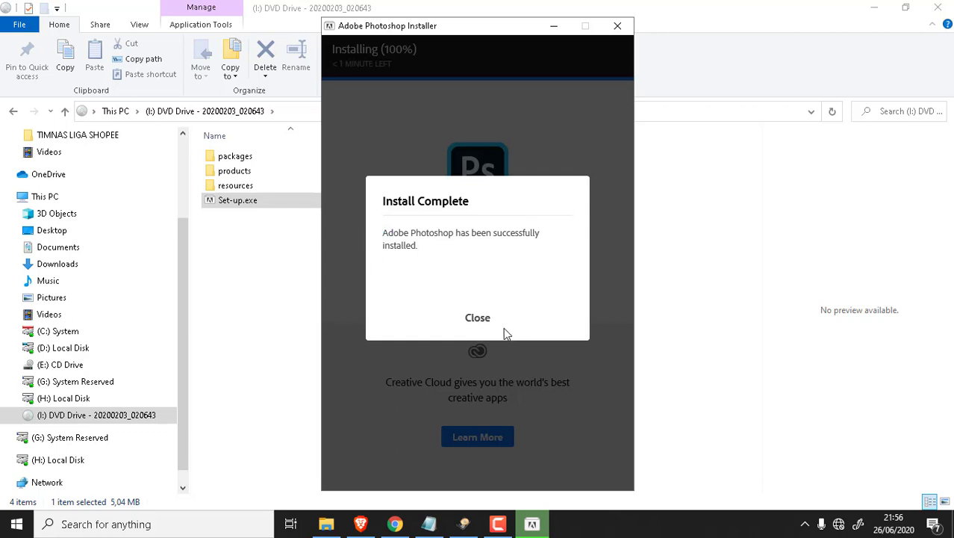
- Close the finished installer, refresh and close Explorer, and minimize the browser to show the desktop
click(477, 329)
right_click(341, 272)
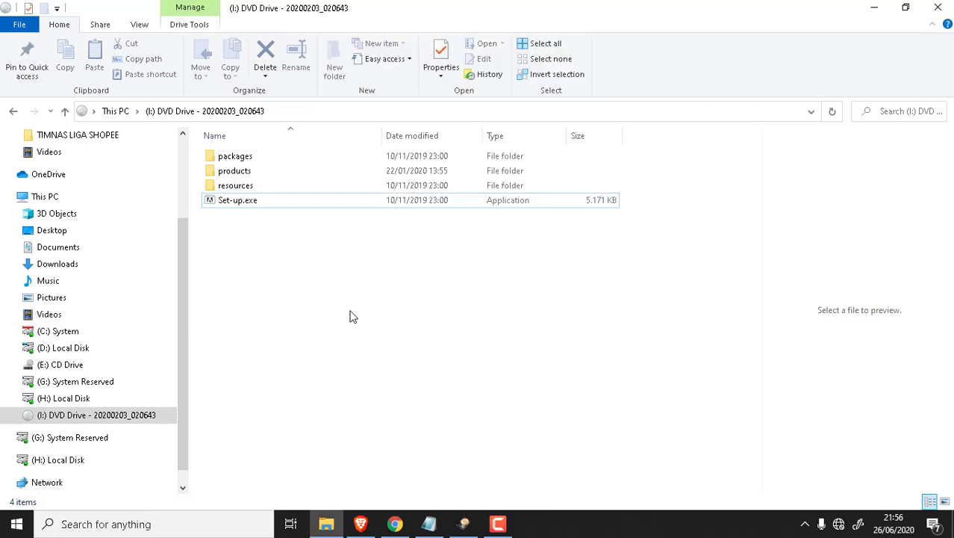
click(378, 327)
click(938, 8)
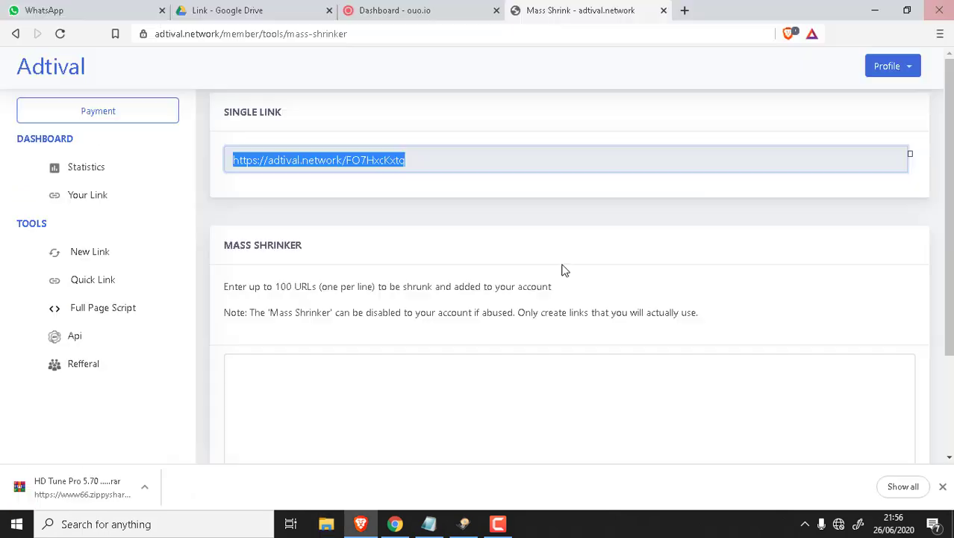
click(874, 10)
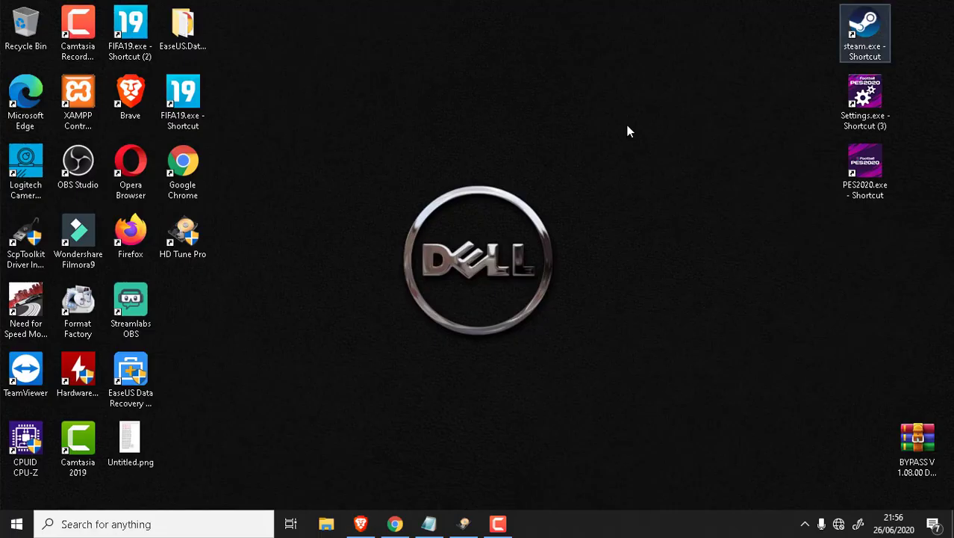
- Launch Adobe Photoshop 2020 from the Start menu's Recently added list
click(16, 523)
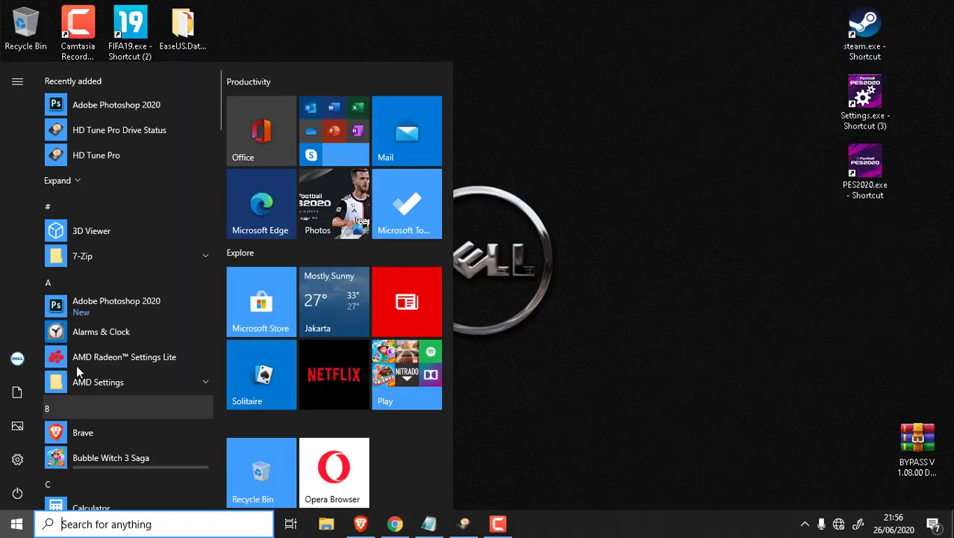
click(165, 105)
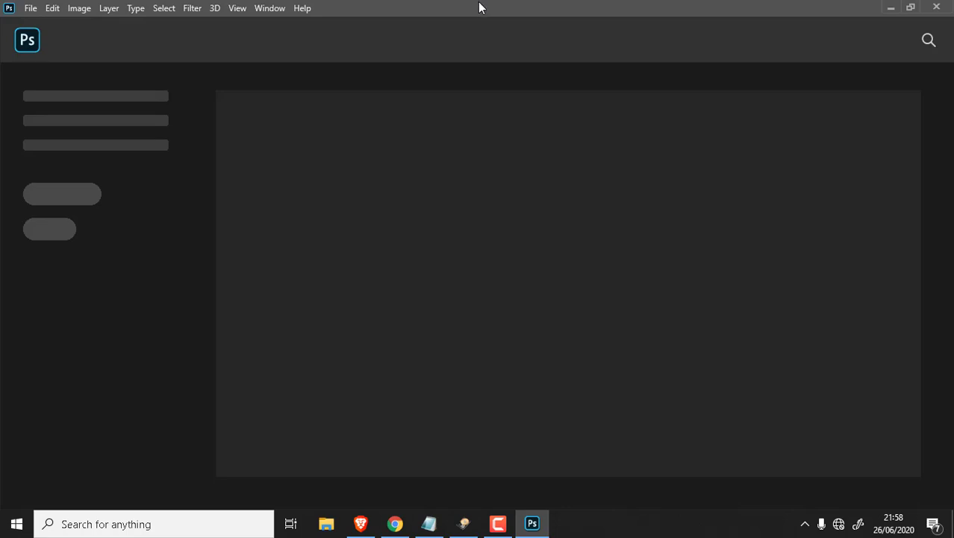
- Create Untitled-1 at Default Photoshop Size, 1890 x 1417 px with a white background
click(31, 8)
click(43, 24)
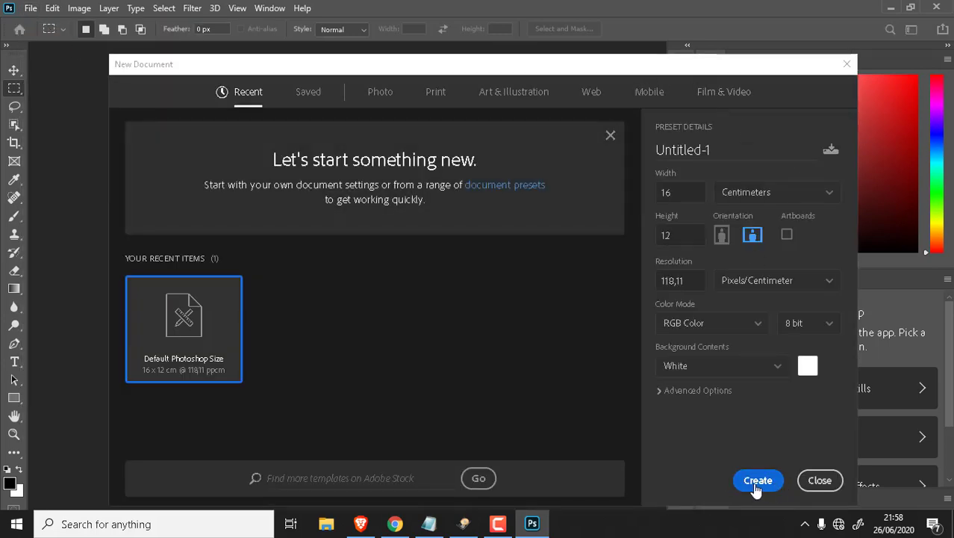
click(743, 482)
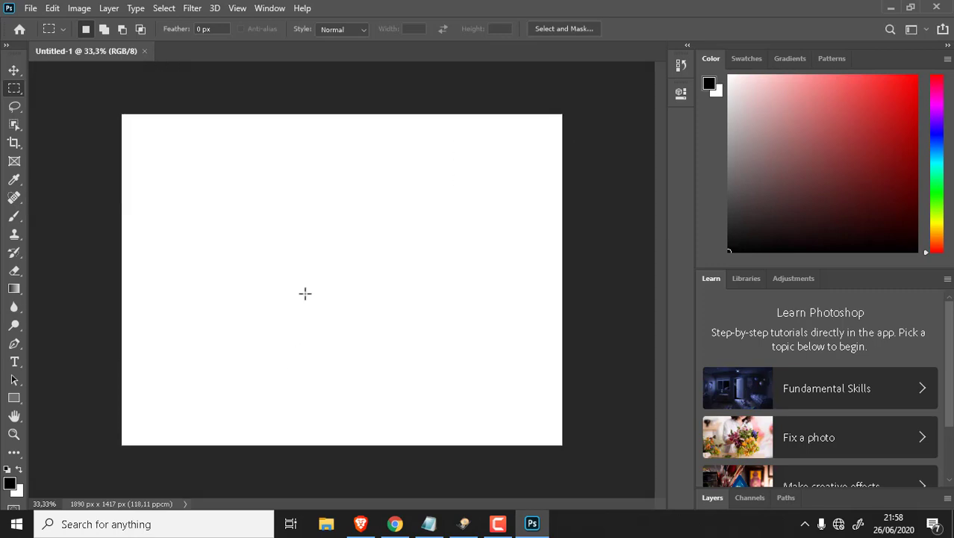
- Try a rectangular selection, the History Brush, Eraser and brush presets on the blank canvas
drag(304, 293, 293, 337)
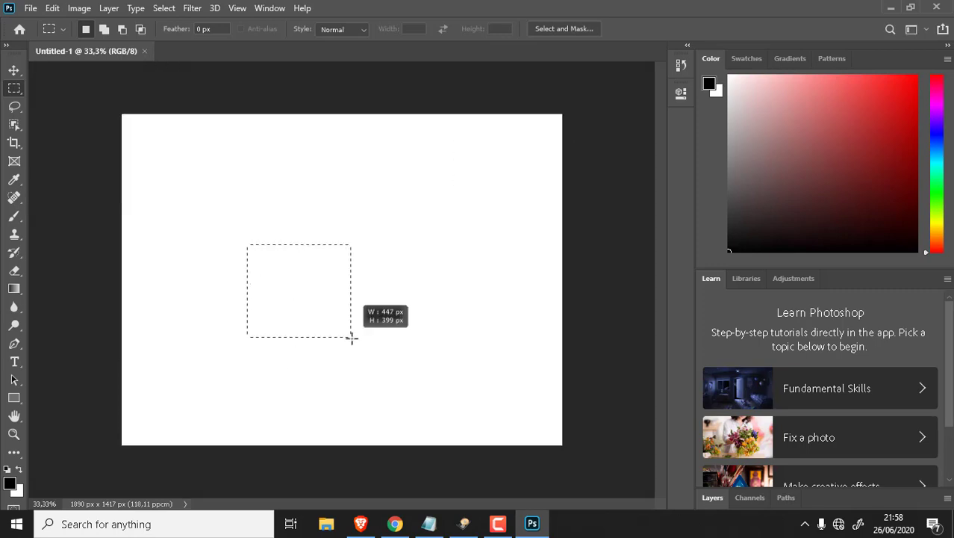
click(15, 253)
drag(370, 279, 122, 225)
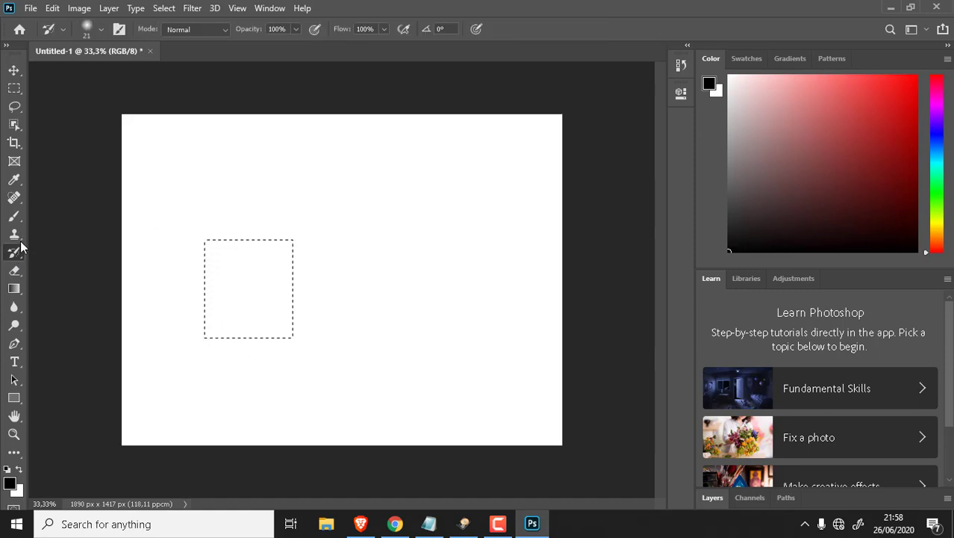
click(15, 270)
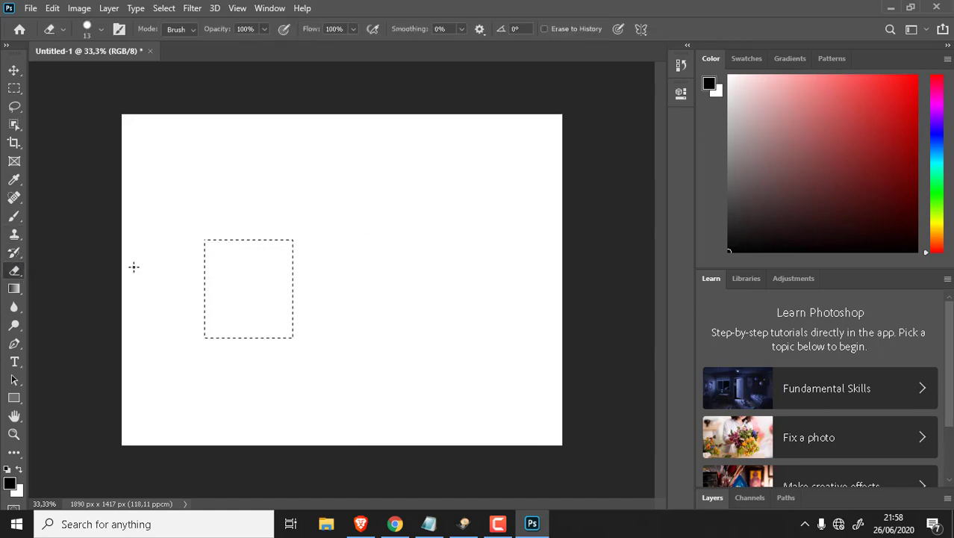
click(15, 216)
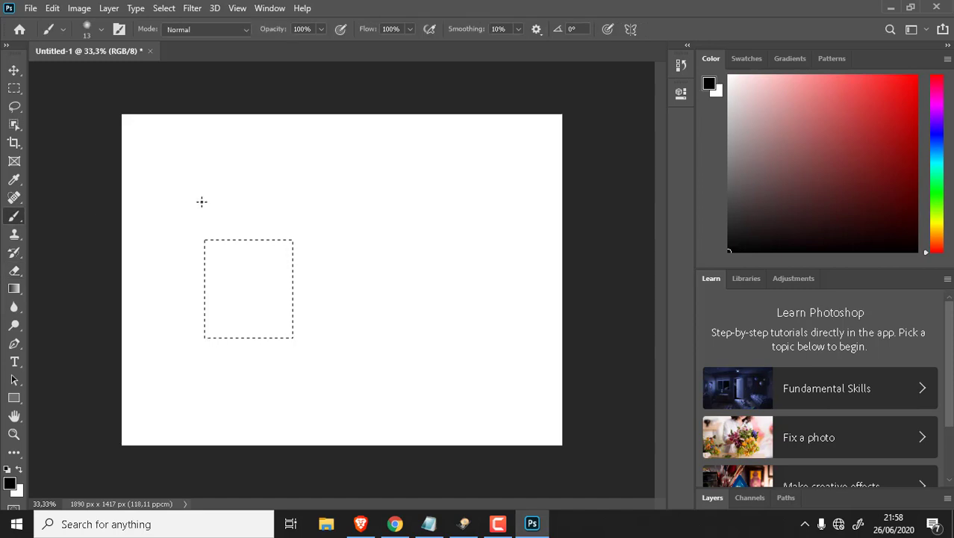
right_click(326, 212)
click(260, 211)
click(241, 246)
- Clear the selection and draw a new rectangular selection at the canvas top-left
key(v)
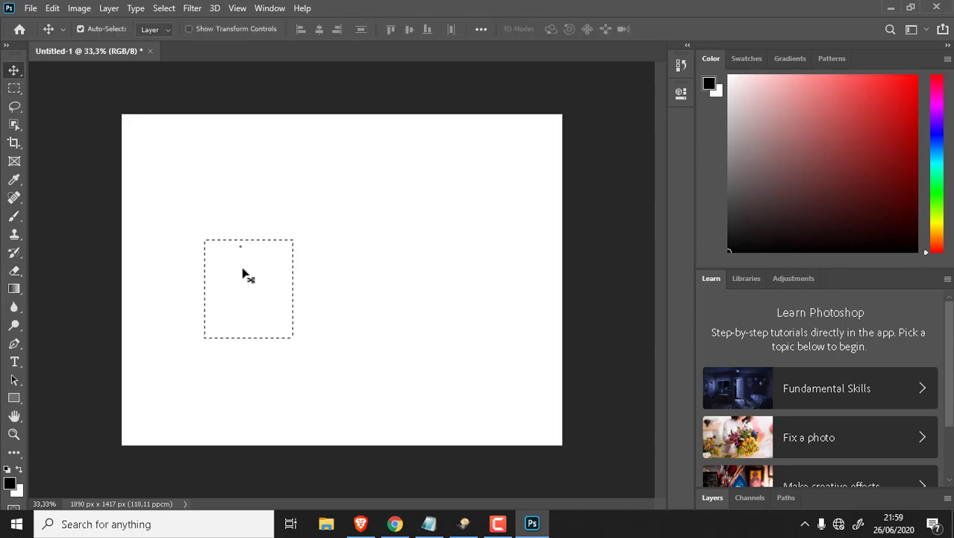
click(14, 88)
click(248, 176)
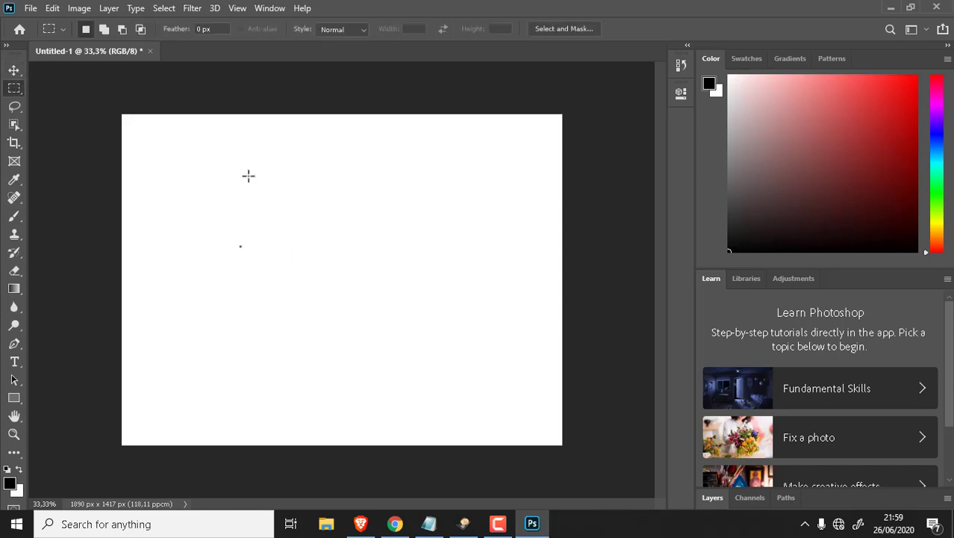
drag(185, 167, 122, 93)
- Scribble black freehand loops and zigzag strokes across the canvas with the Brush tool
click(14, 216)
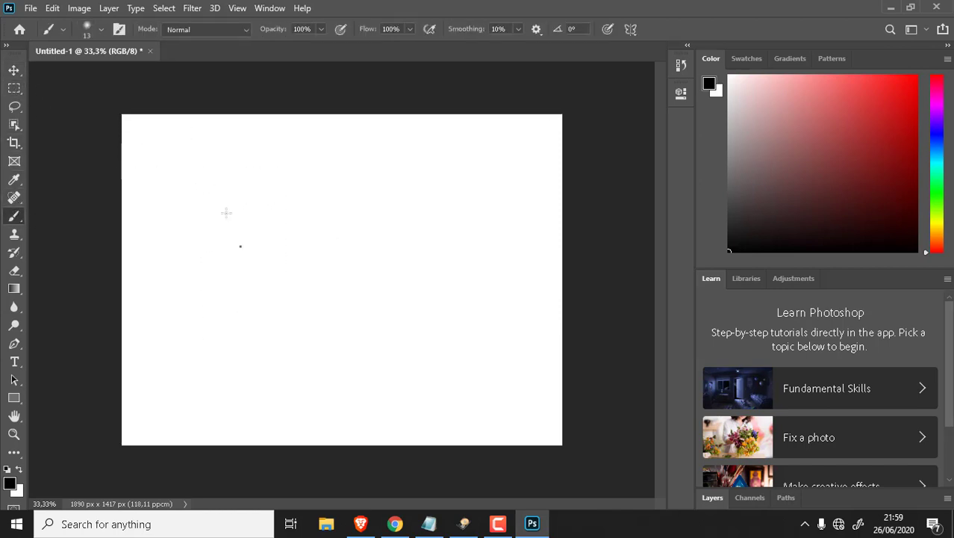
drag(230, 213, 302, 228)
drag(192, 270, 328, 301)
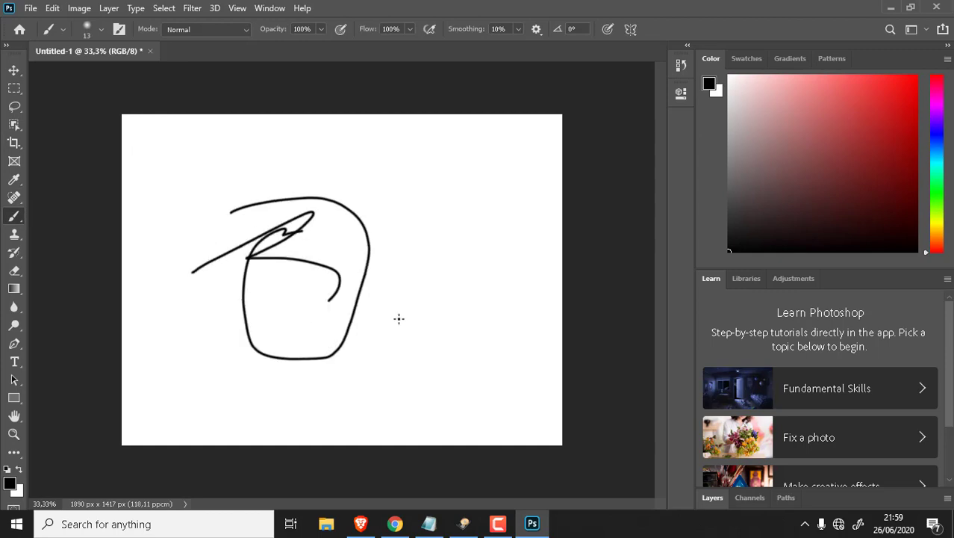
drag(399, 319, 373, 329)
mouse_move(422, 177)
mouse_down()
mouse_move(452, 234)
mouse_move(190, 235)
mouse_move(291, 306)
mouse_move(445, 270)
mouse_move(469, 366)
mouse_move(220, 197)
mouse_move(325, 224)
mouse_up()
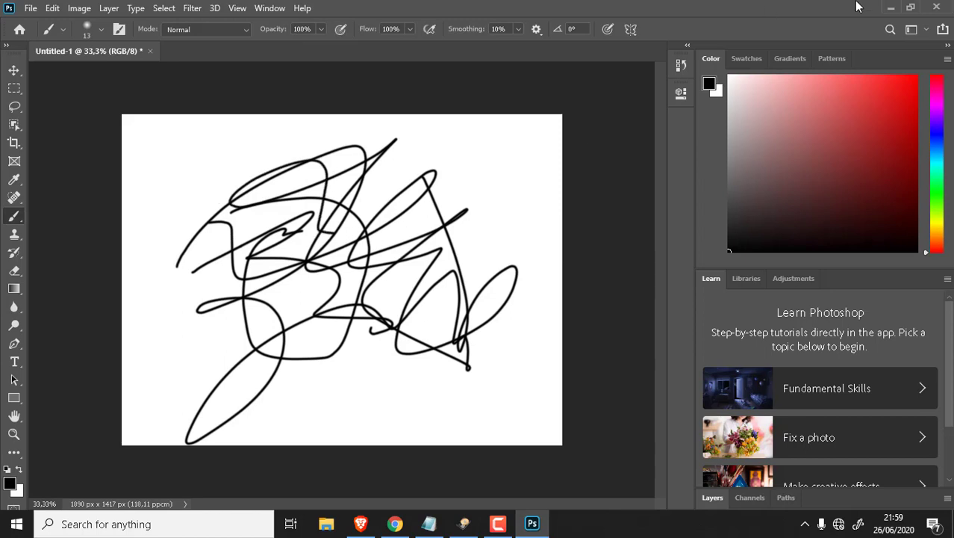
- Quit Photoshop without saving Untitled-1
click(936, 7)
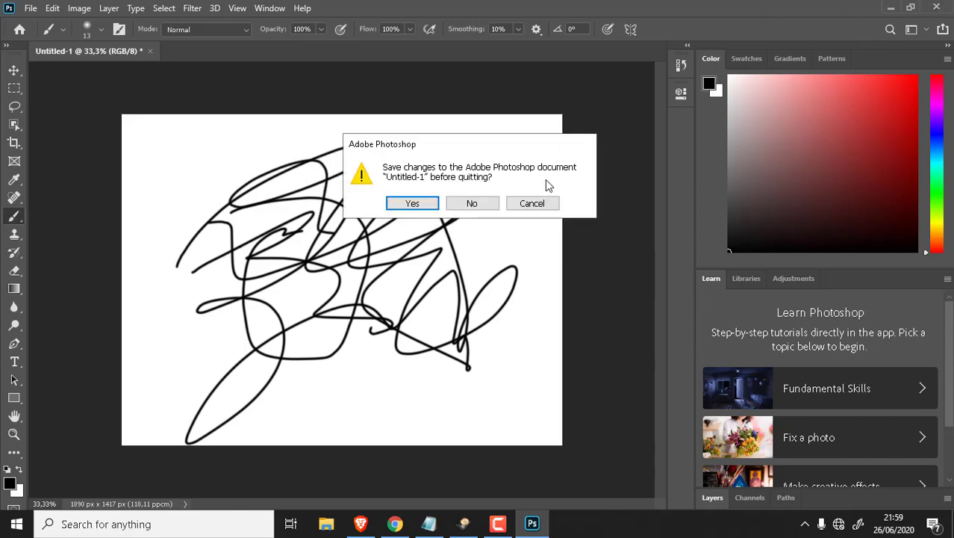
click(482, 210)
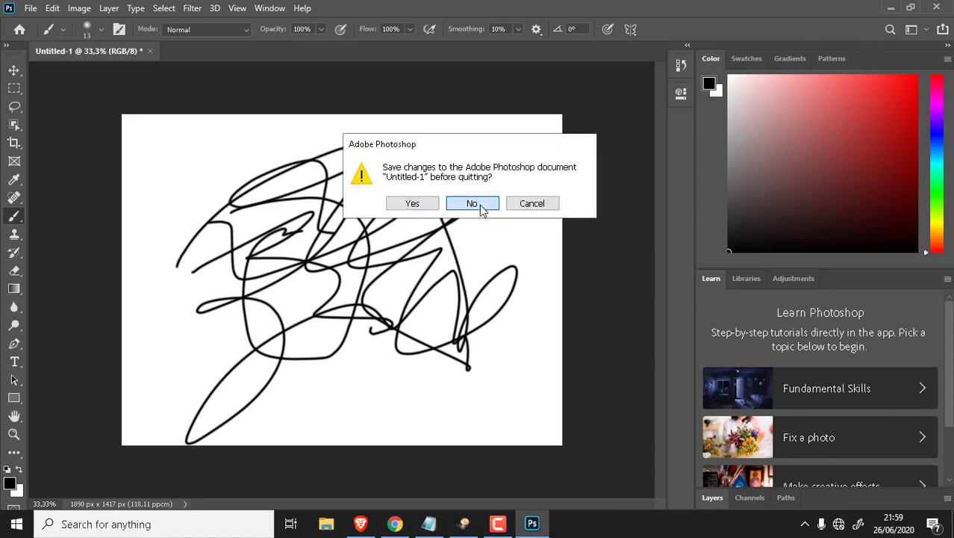
click(481, 207)
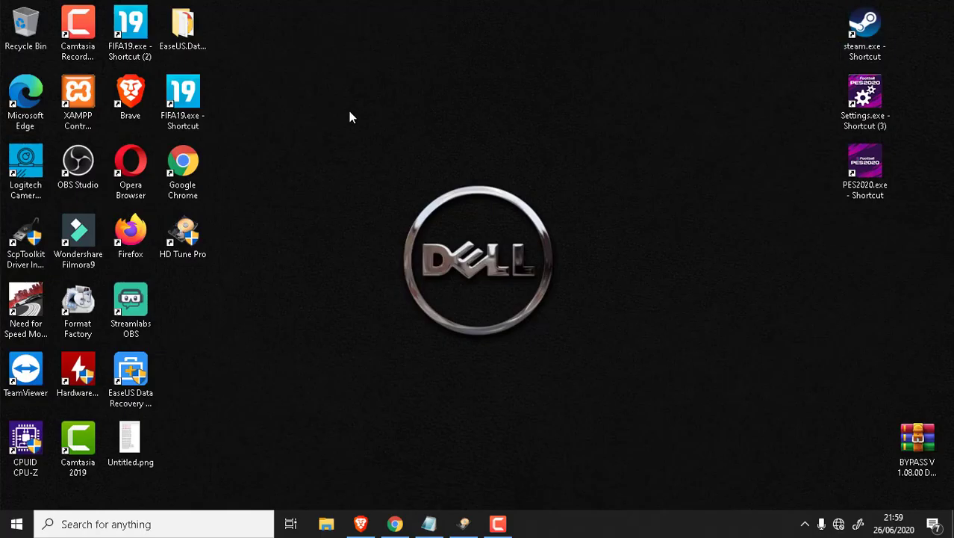
right_click(349, 113)
click(371, 154)
right_click(317, 194)
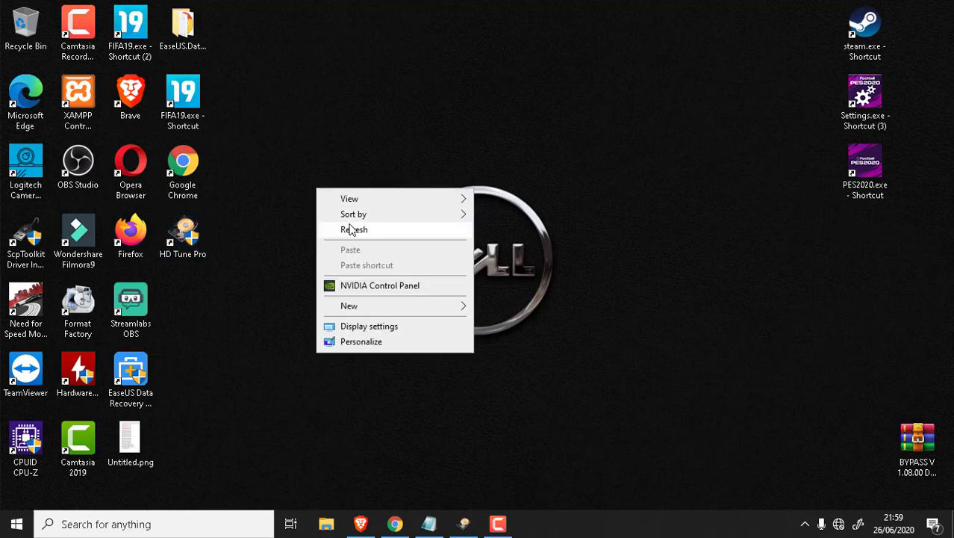
click(349, 230)
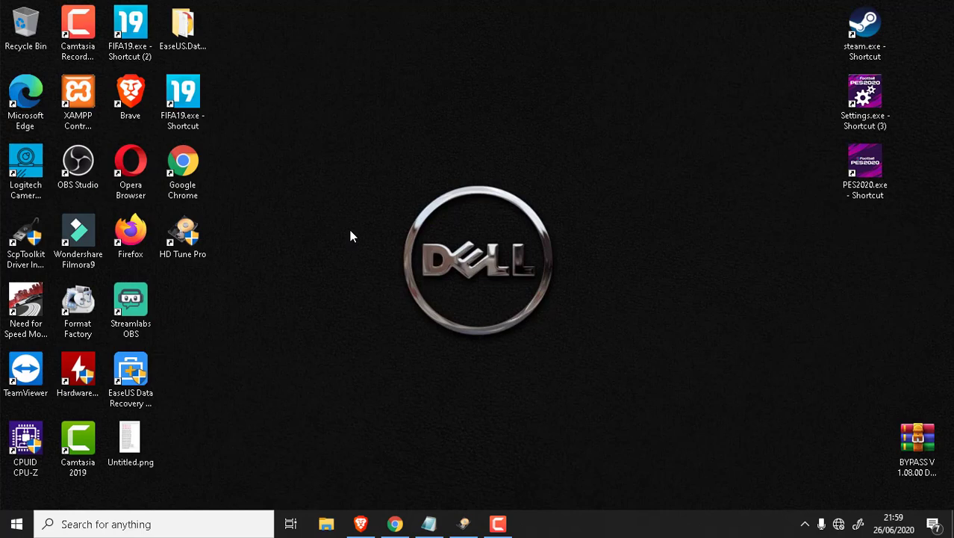